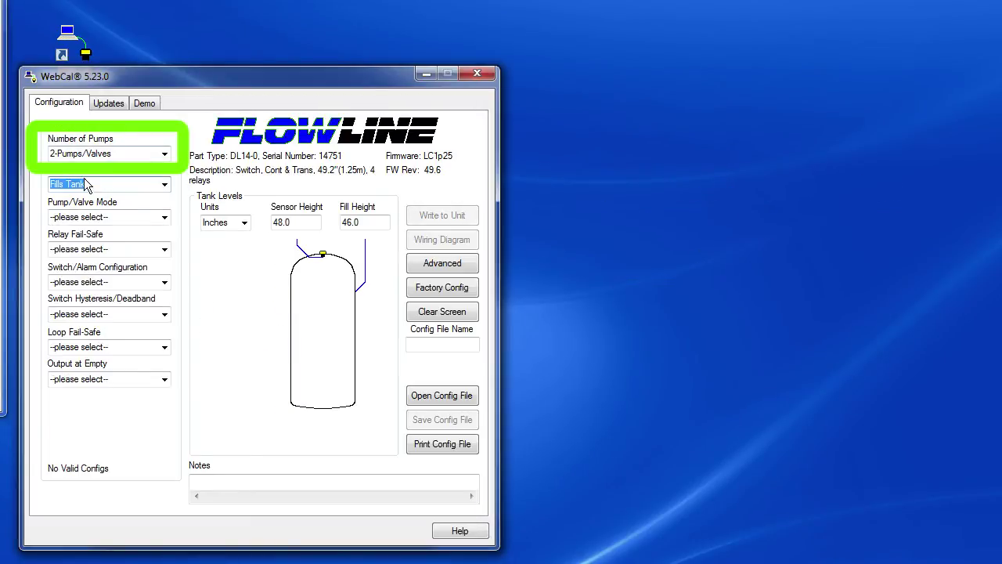
- Open the Pump/Valve Mode choices for the two-pump, fill-tank setup
left_click(164, 219)
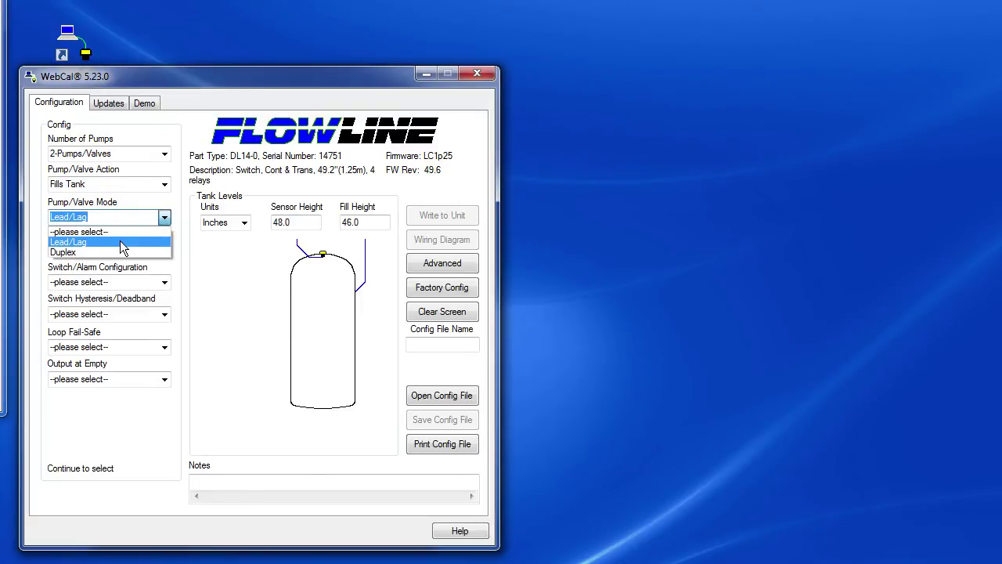
- Choose Lead/Lag mode, Pumps/Valves Off relay fail-safe, and 1-Low 1-High alarms
left_click(120, 241)
left_click(164, 249)
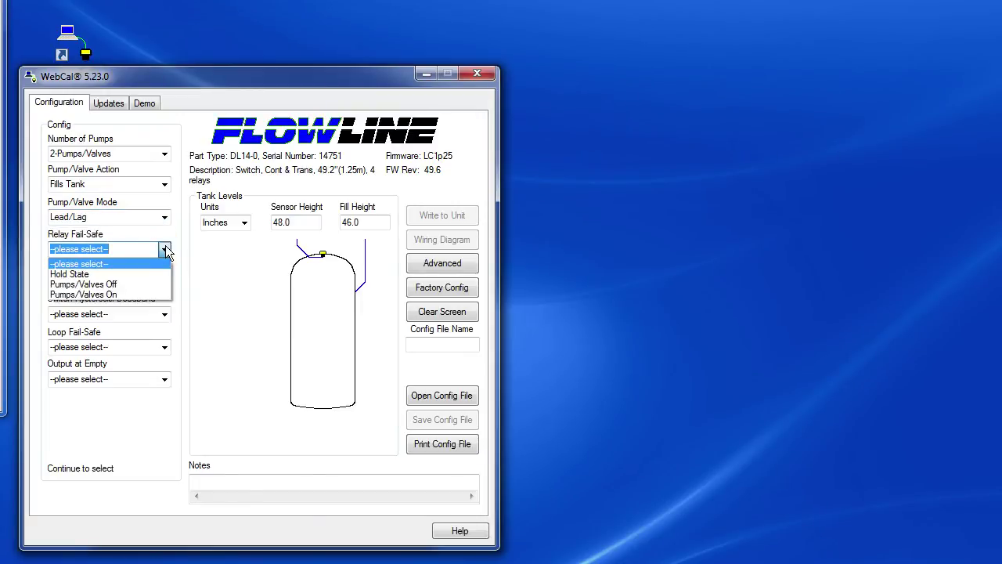
left_click(157, 284)
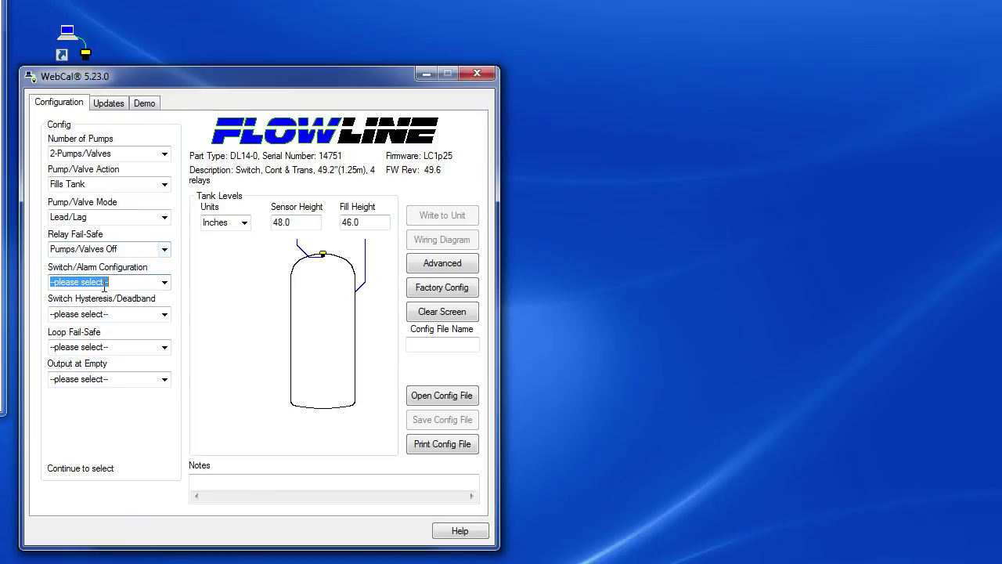
left_click(165, 283)
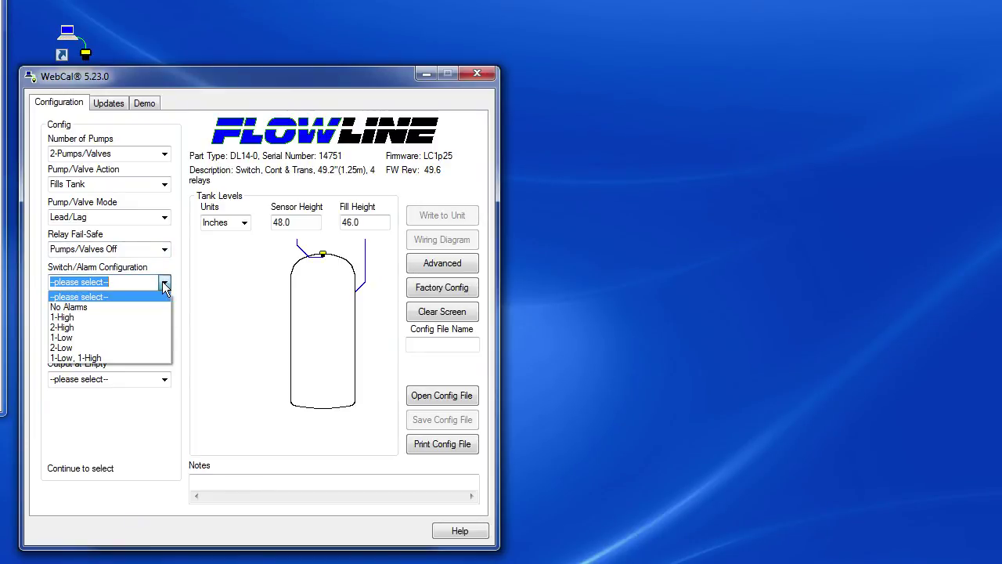
left_click(99, 359)
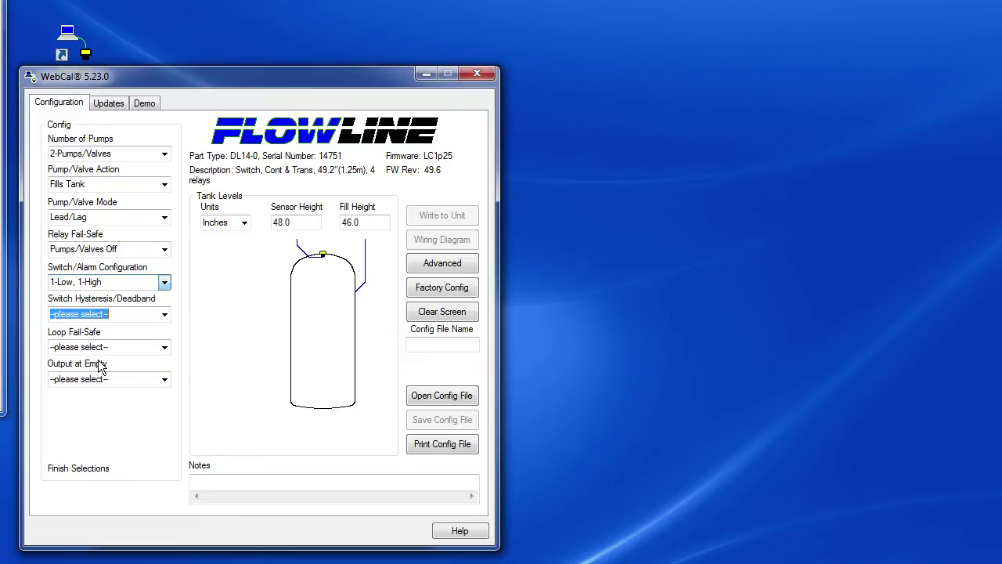
- Set a fixed 2" deadband, Hold Last Value loop fail-safe, and 4 mA at Bottom output
left_click(165, 315)
left_click(152, 379)
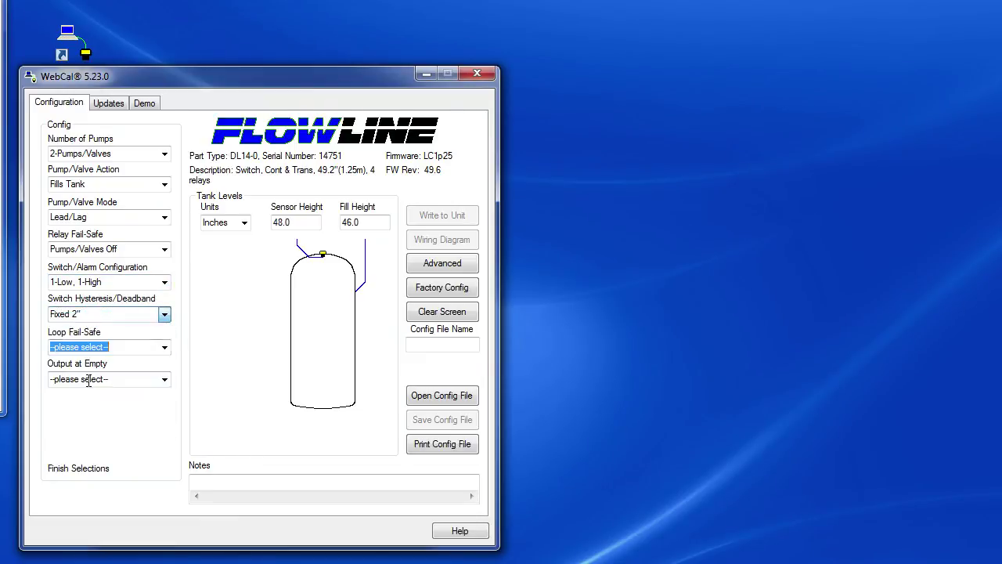
left_click(165, 350)
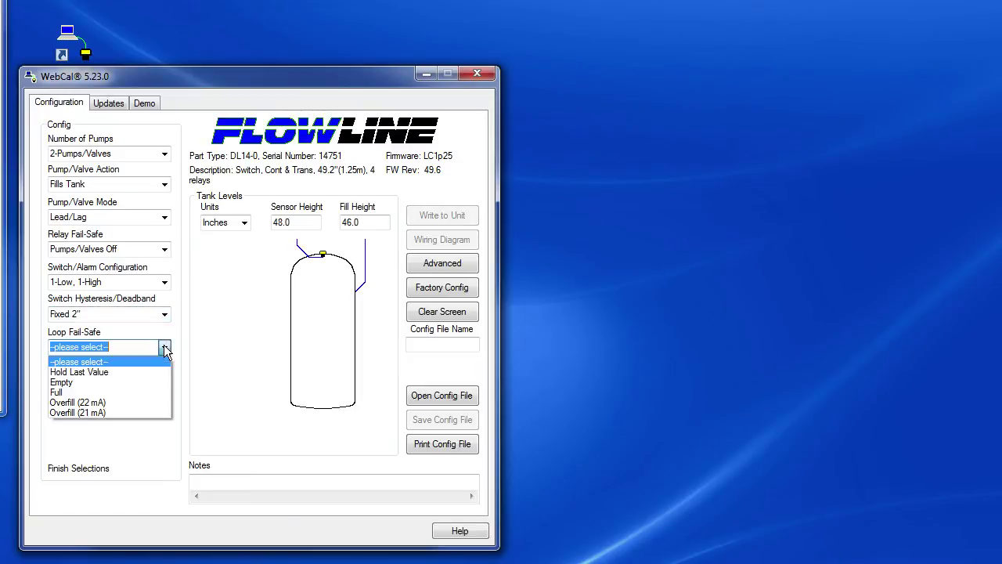
left_click(117, 370)
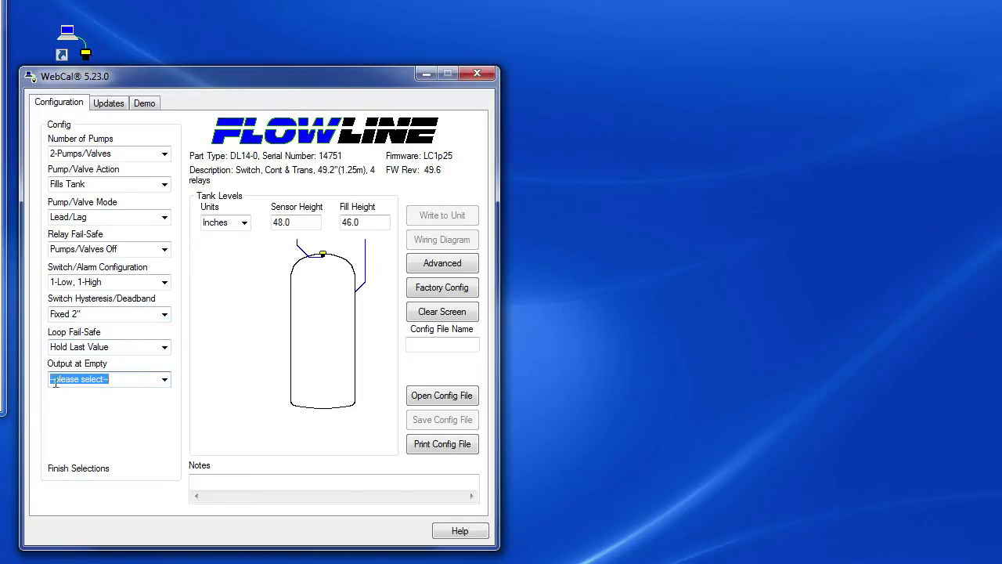
left_click(166, 378)
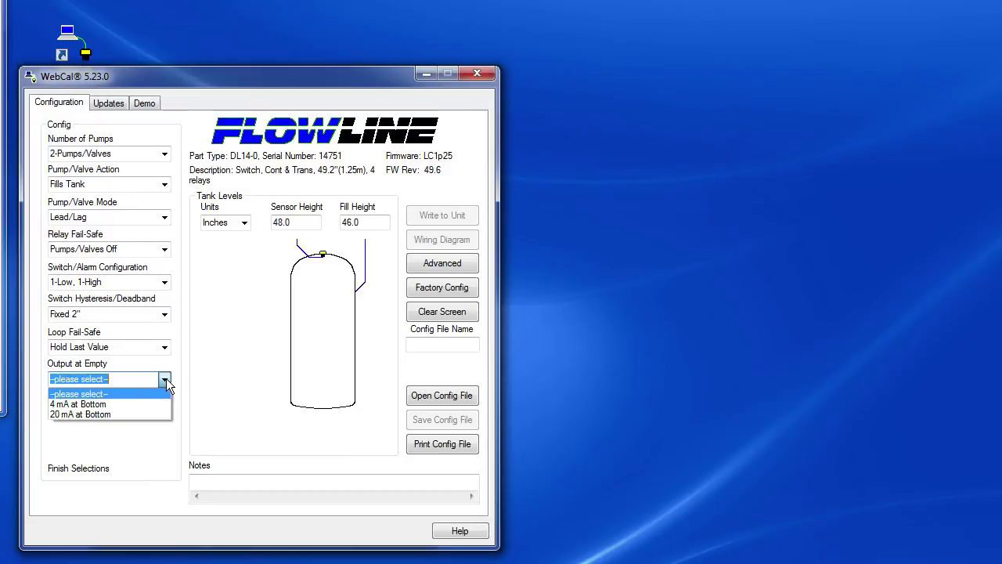
left_click(103, 405)
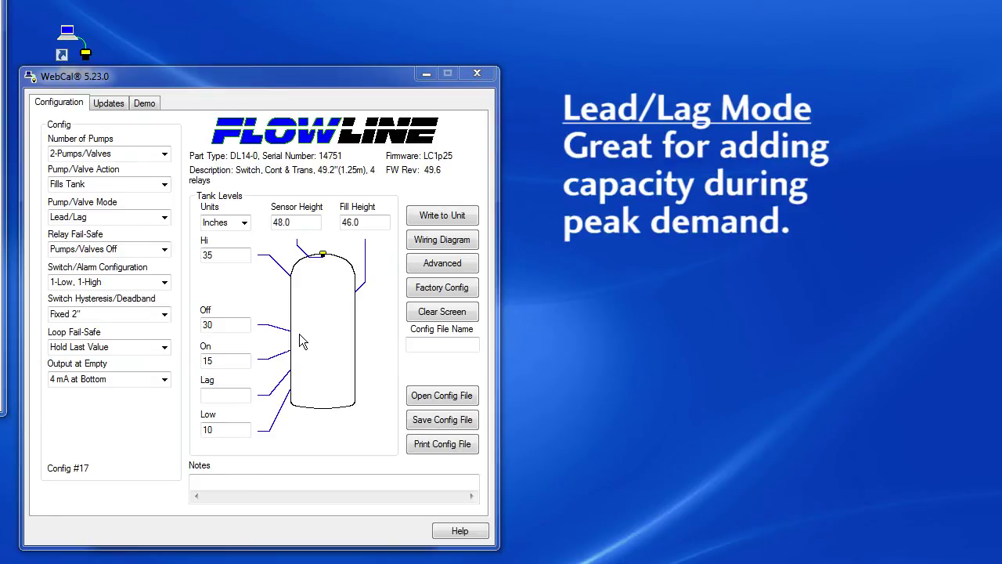
left_click(228, 396)
- Set Lag to 12 and write the Lead/Lag configuration, declining to program another unit
type("12")
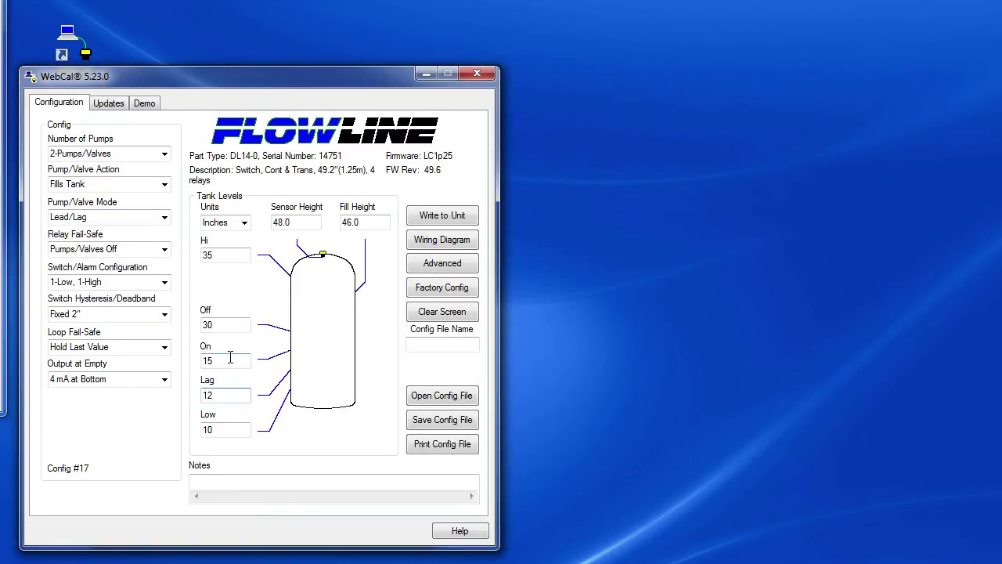
left_click(235, 429)
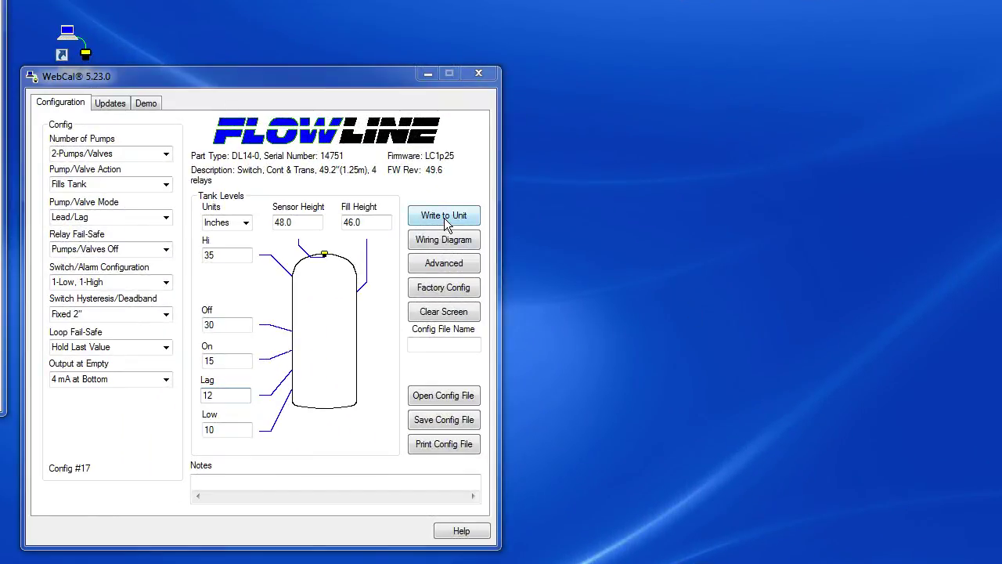
left_click(444, 218)
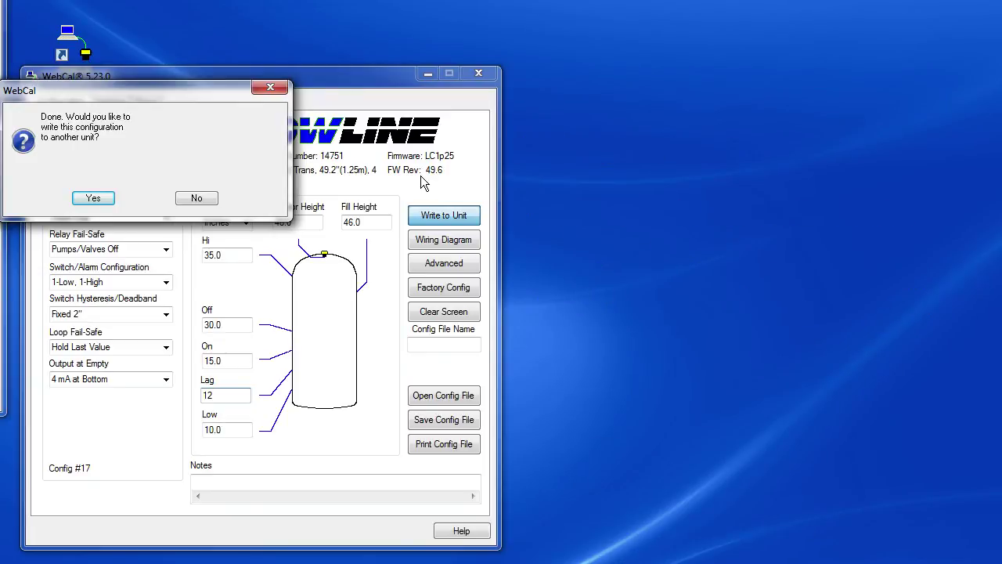
left_click(196, 198)
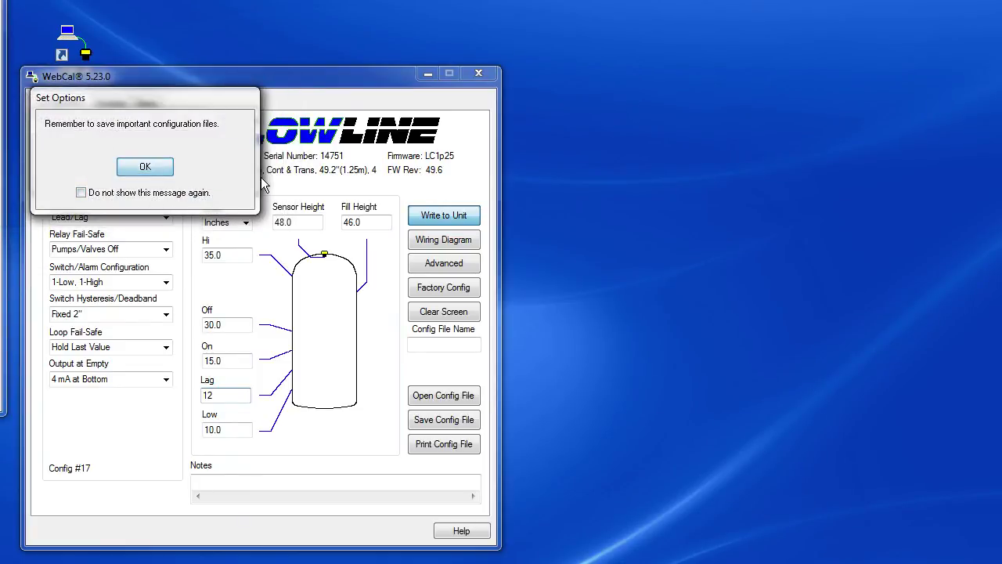
left_click(156, 168)
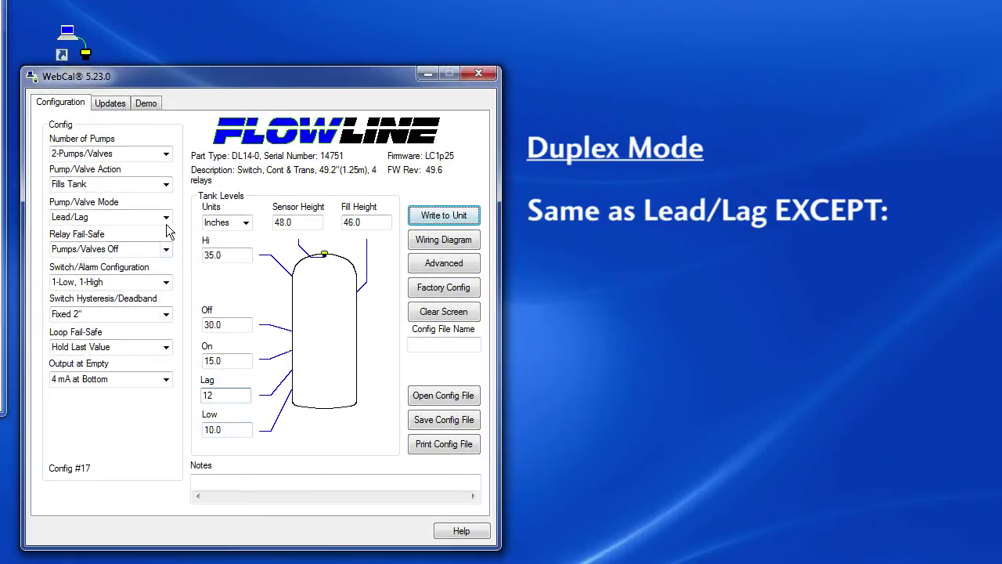
- Switch the pump/valve mode to Duplex and write it to the sensor
left_click(166, 219)
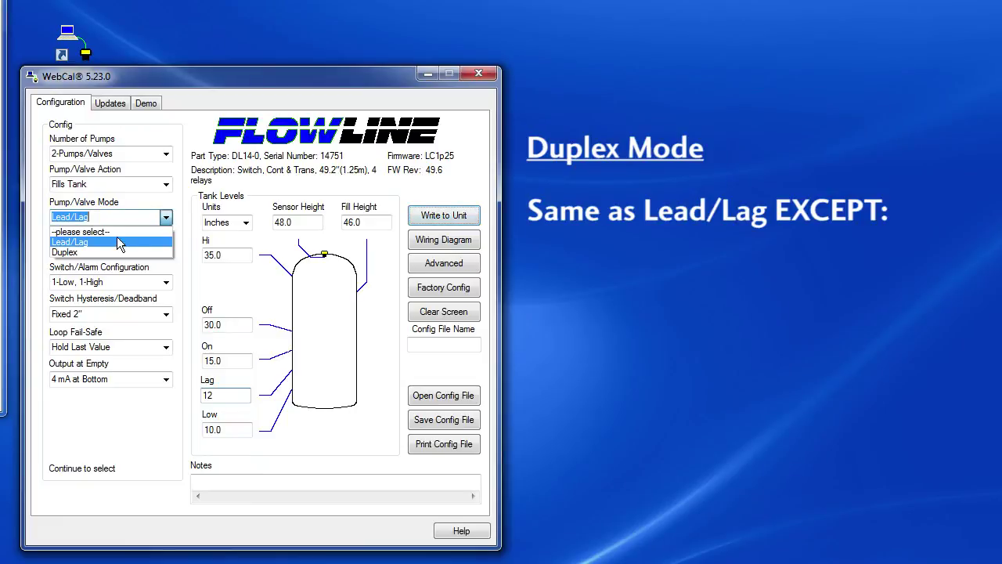
left_click(107, 251)
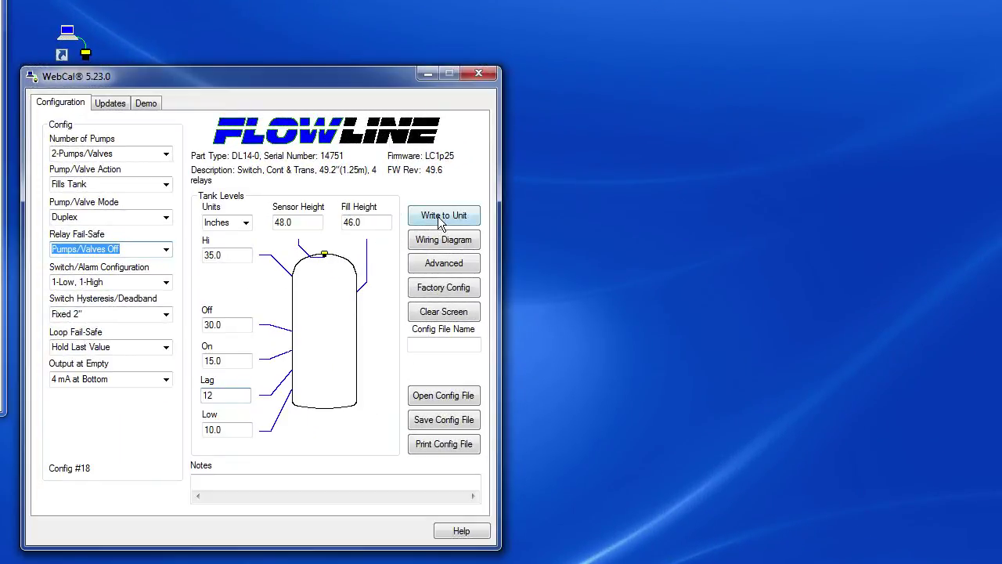
left_click(443, 221)
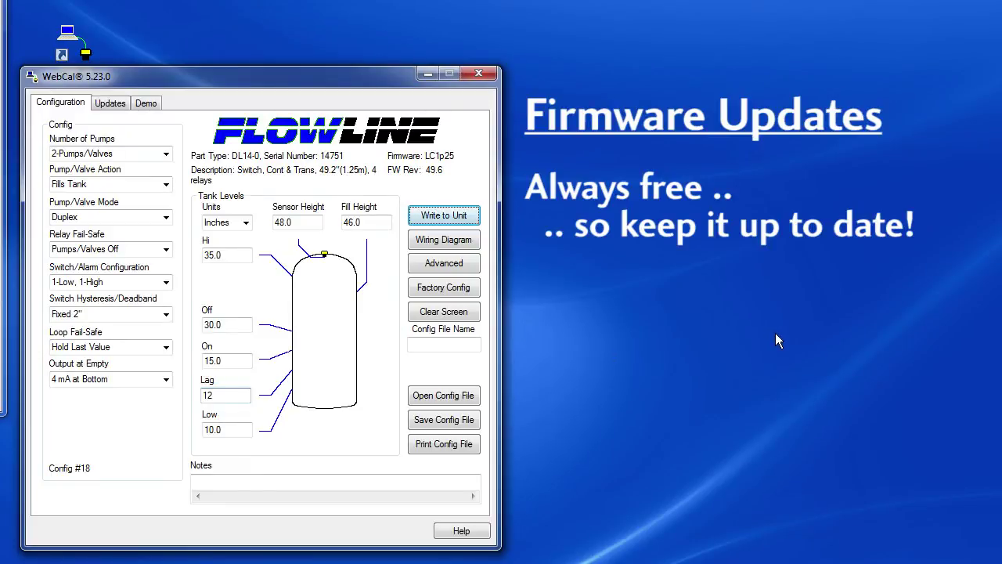
- Go to the software Updates section
left_click(113, 104)
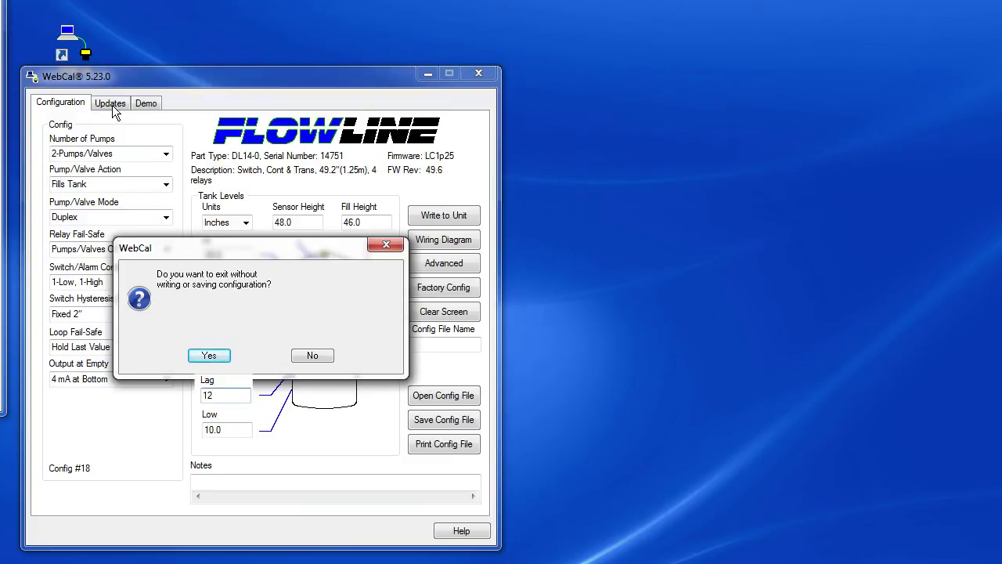
- Leave without saving, check for updates and confirm version 5.23.0.0 is current
left_click(208, 358)
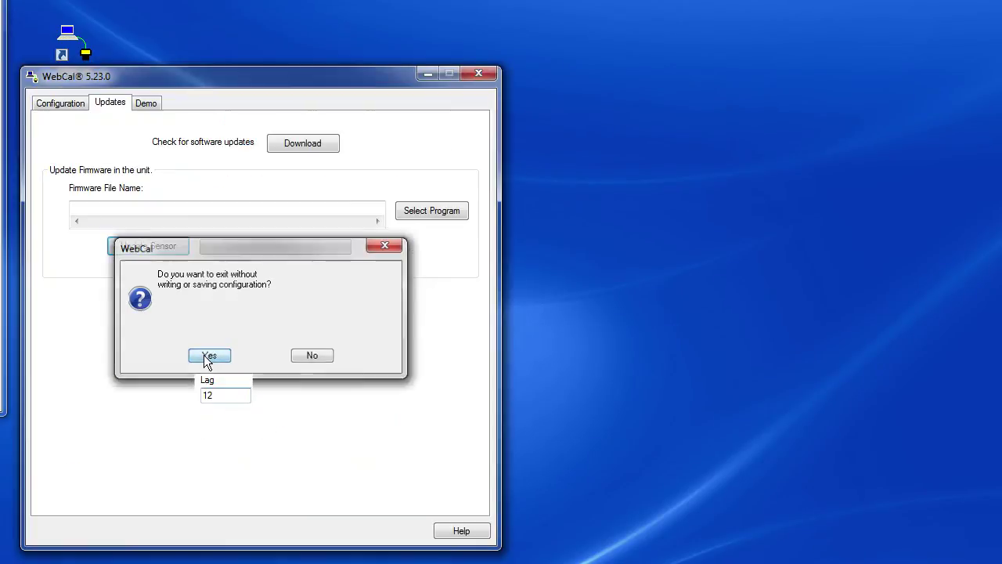
left_click(308, 143)
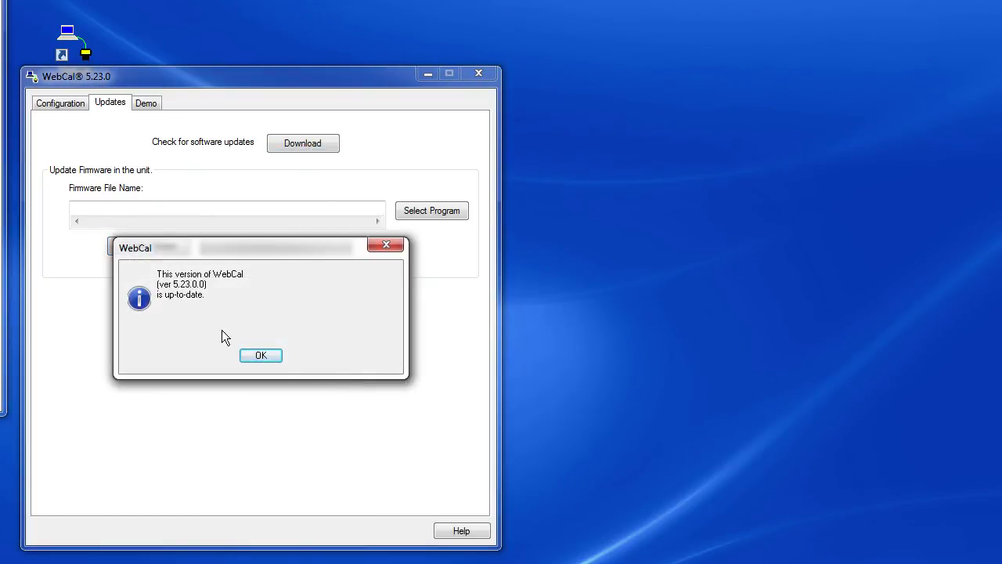
left_click(259, 356)
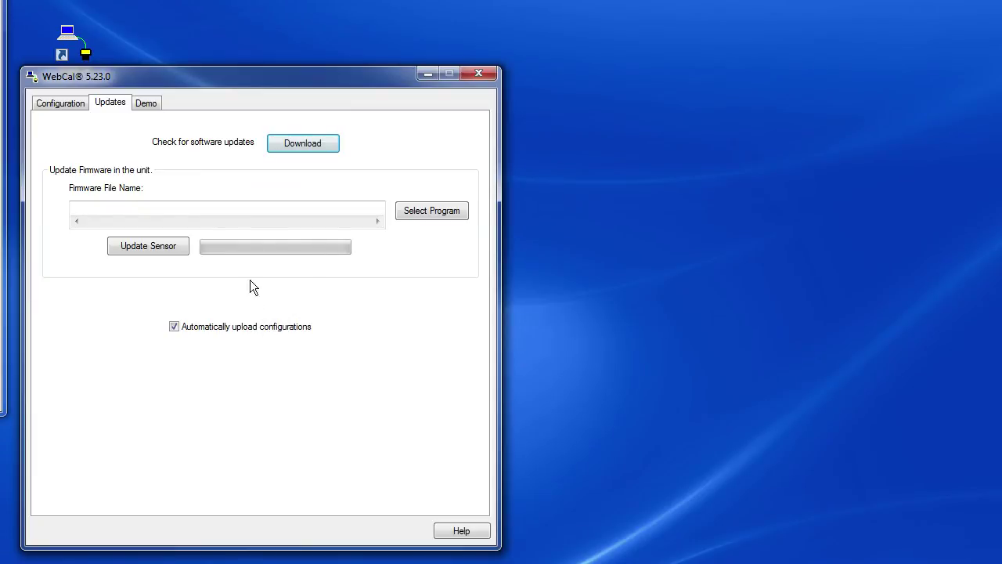